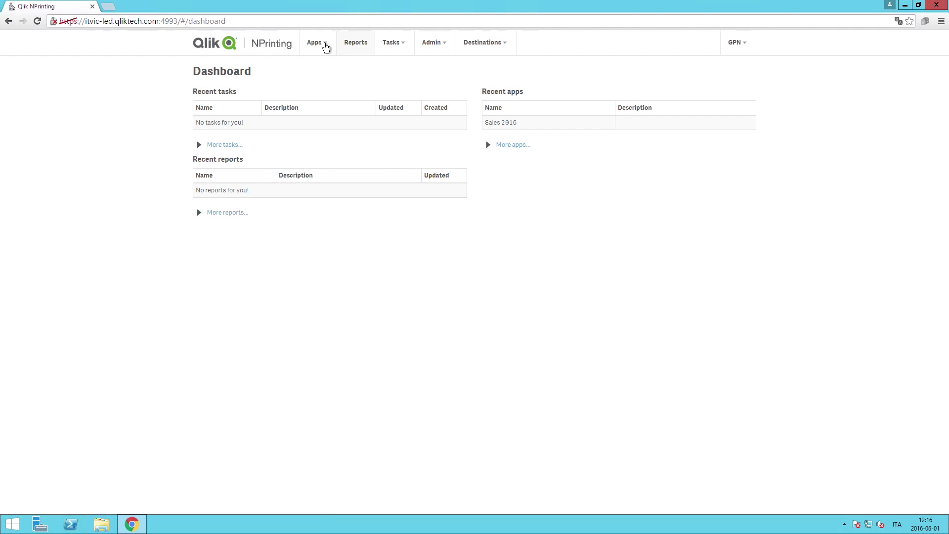
- Create an enabled app named 'NPrinting To Sense' in the Apps list
{"action": "left_click", "coordinate": [317, 44]}
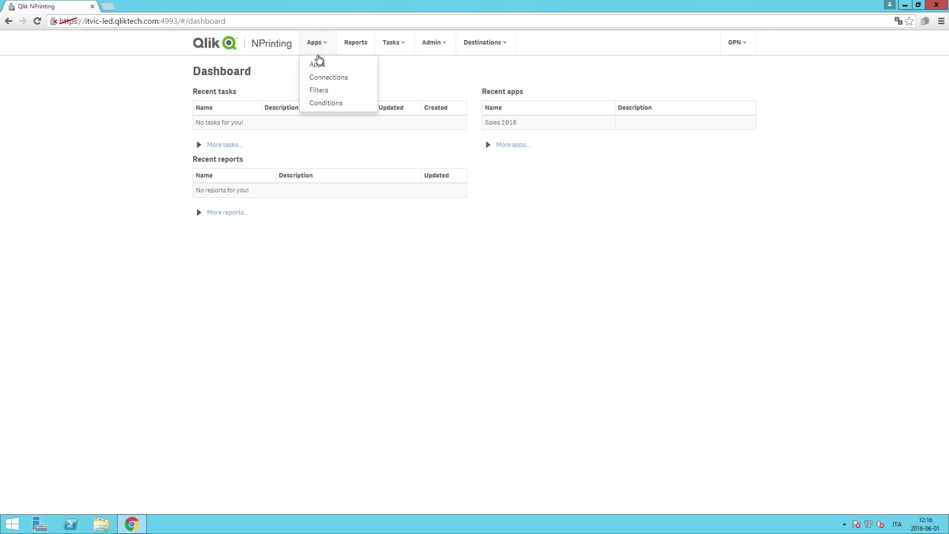
{"action": "left_click", "coordinate": [318, 64]}
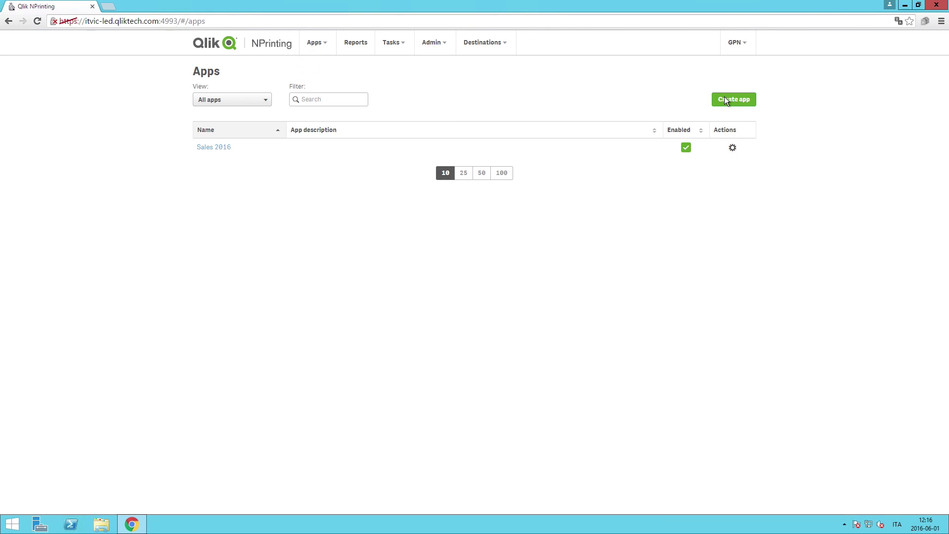
{"action": "left_click", "coordinate": [725, 99]}
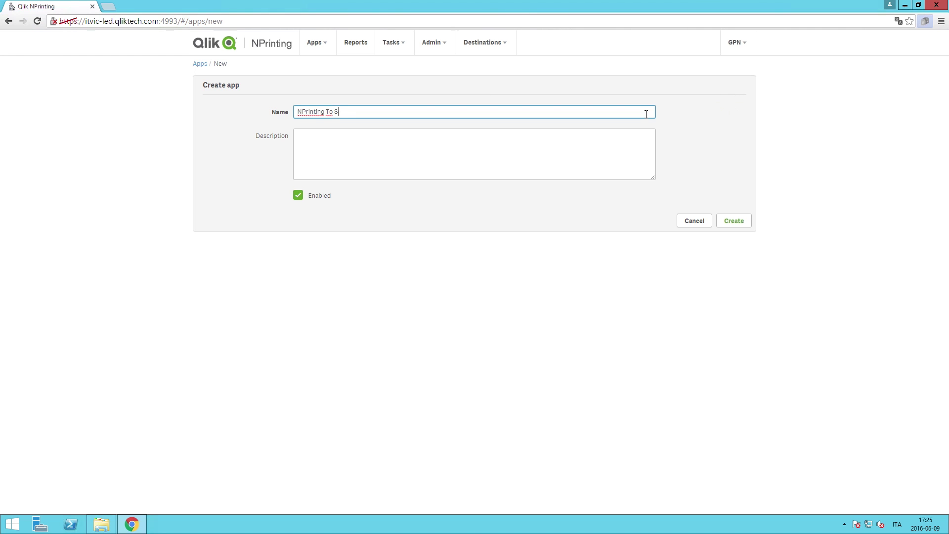
{"action": "left_click", "coordinate": [733, 219]}
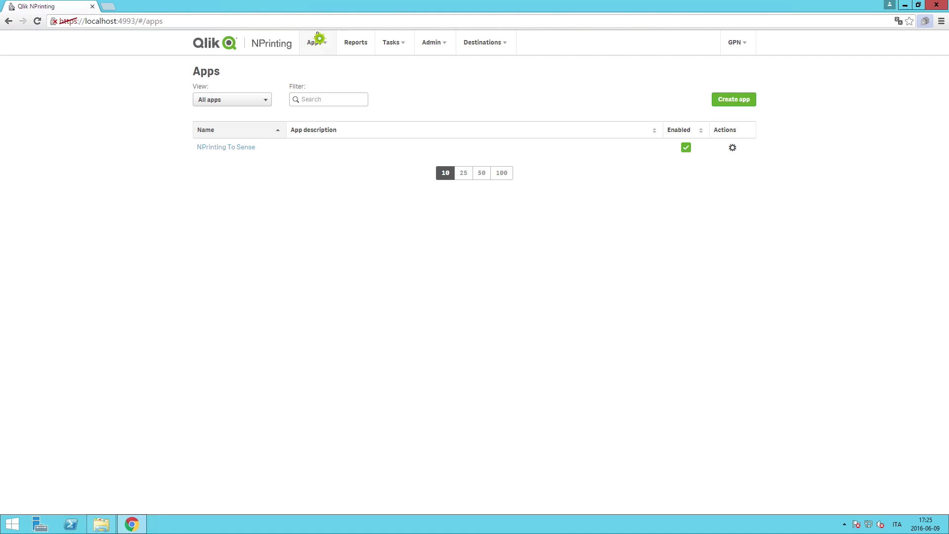
- Start a connection named 'Qlik Sense Connection' for the NPrinting to Sense app with a QlikSense source
{"action": "left_click", "coordinate": [314, 42]}
{"action": "left_click", "coordinate": [319, 77]}
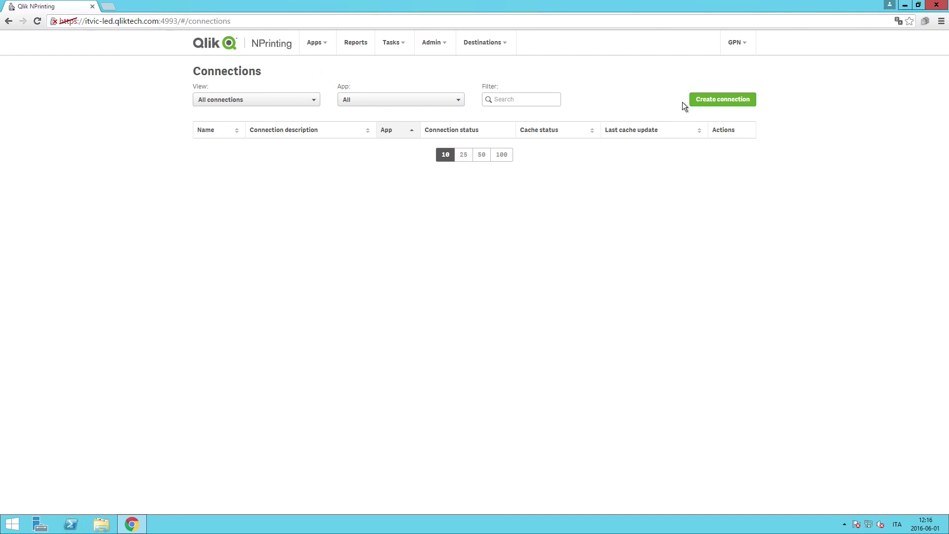
{"action": "left_click", "coordinate": [740, 103]}
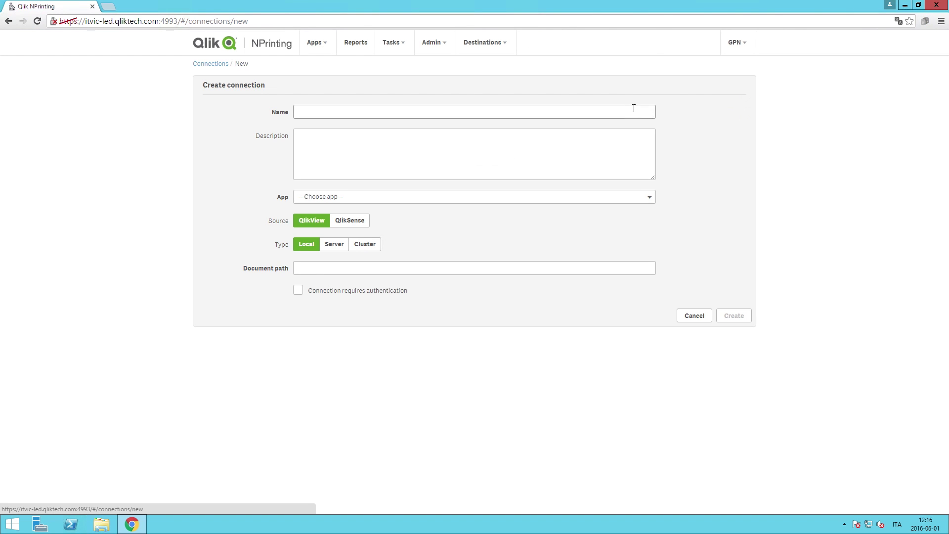
{"action": "type", "text": "Qlik Sense Connection"}
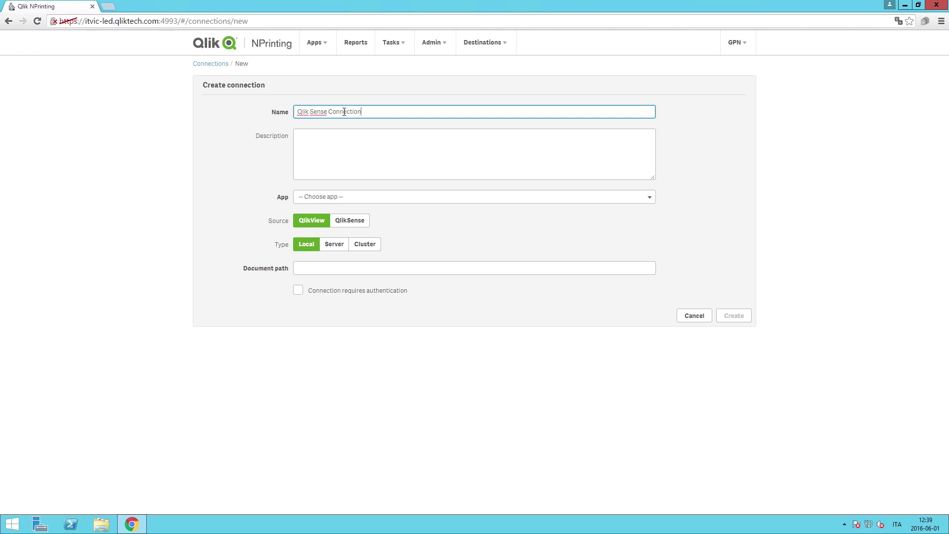
{"action": "left_click", "coordinate": [351, 198]}
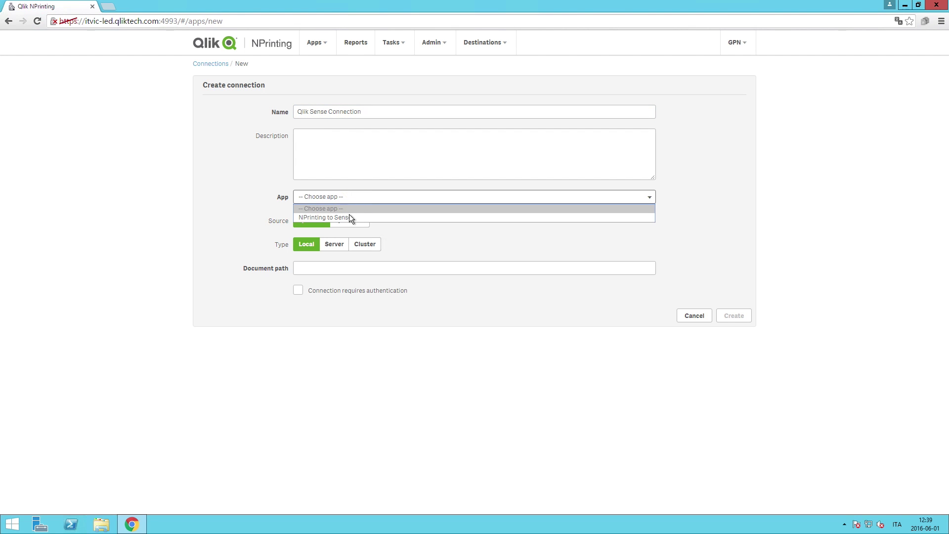
{"action": "left_click", "coordinate": [350, 218]}
{"action": "left_click", "coordinate": [348, 221]}
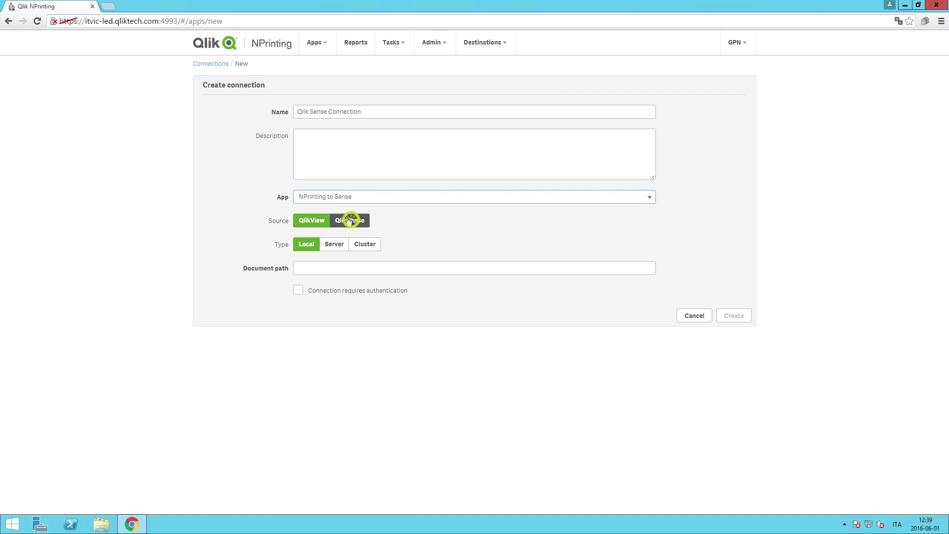
{"action": "left_click", "coordinate": [334, 241]}
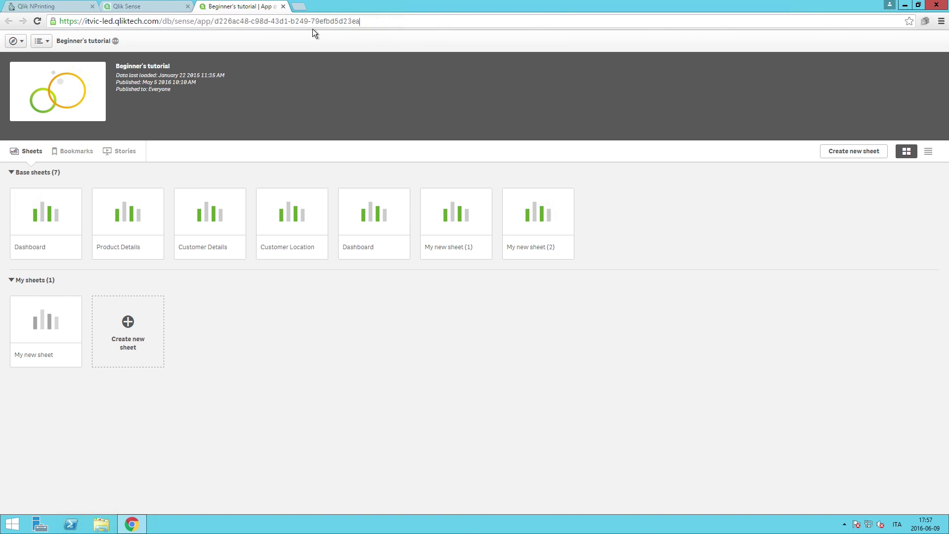
- Paste the proxy address and Sense app ID, enter a QTSEL\ domain identity, and create the connection
{"action": "left_click", "coordinate": [76, 7]}
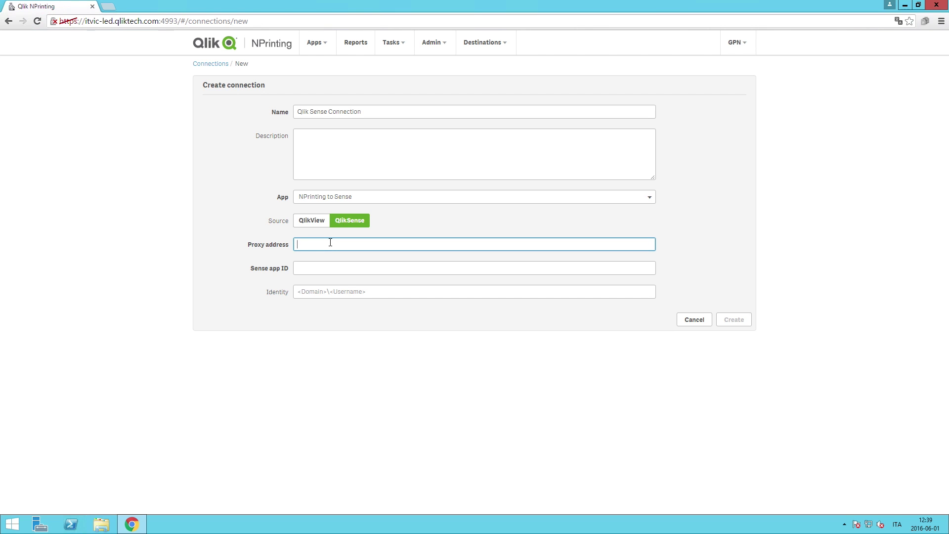
{"action": "type", "text": "https://itvic-led.qliktech.com/"}
{"action": "left_click", "coordinate": [366, 267]}
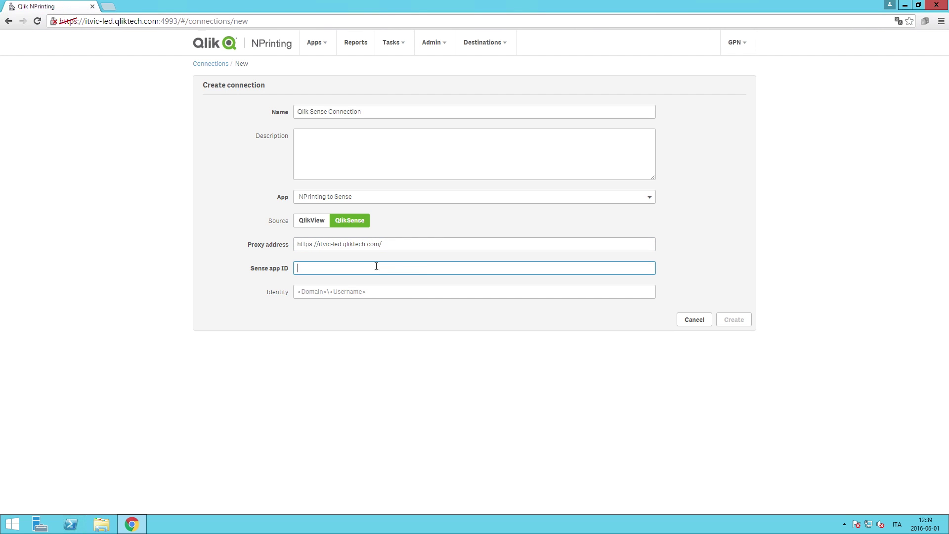
{"action": "type", "text": "d226ac48-c98d-43d1-b249-79efbd5d23ea"}
{"action": "left_click", "coordinate": [312, 292]}
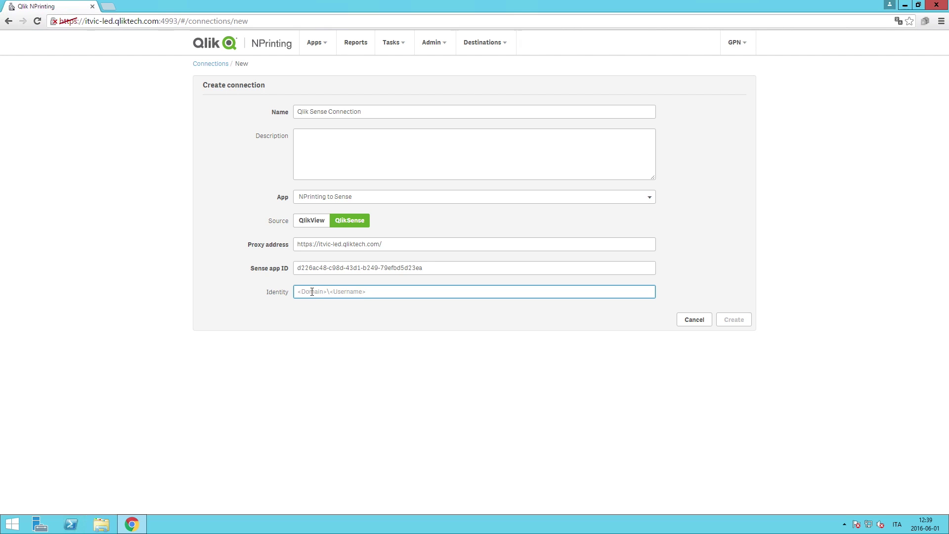
{"action": "type", "text": "QTSEL\\GPN"}
{"action": "left_click", "coordinate": [732, 319]}
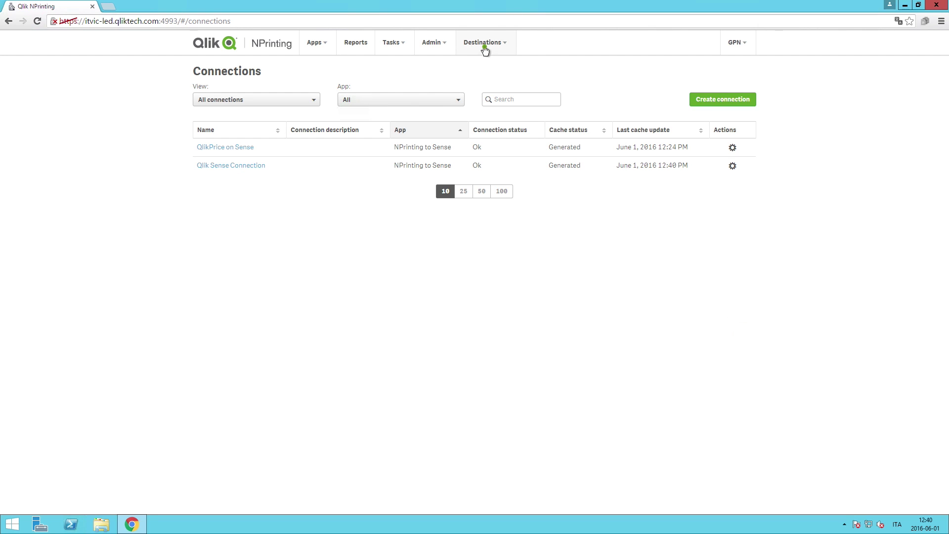
- Save the Qlik Hub destination with central node address itvic-led.qliktech.com
{"action": "left_click", "coordinate": [483, 44]}
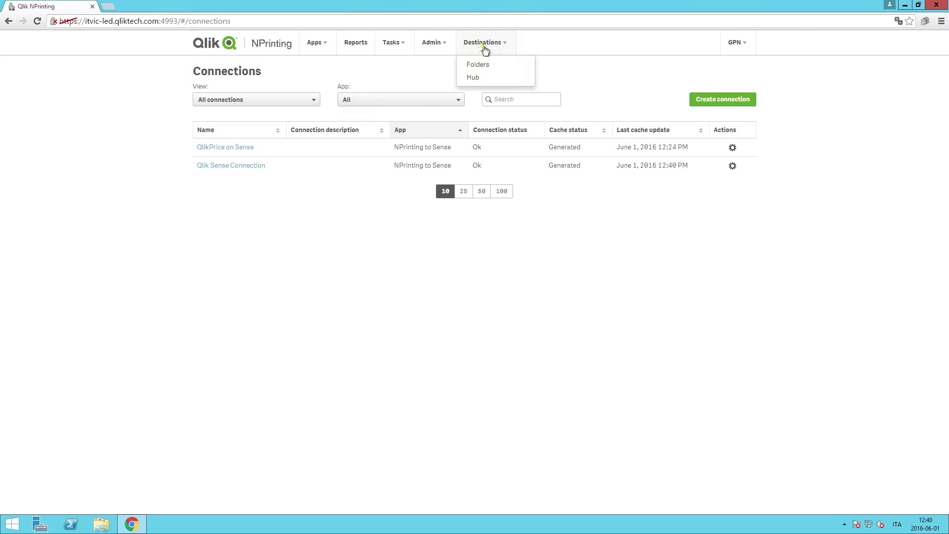
{"action": "left_click", "coordinate": [473, 79]}
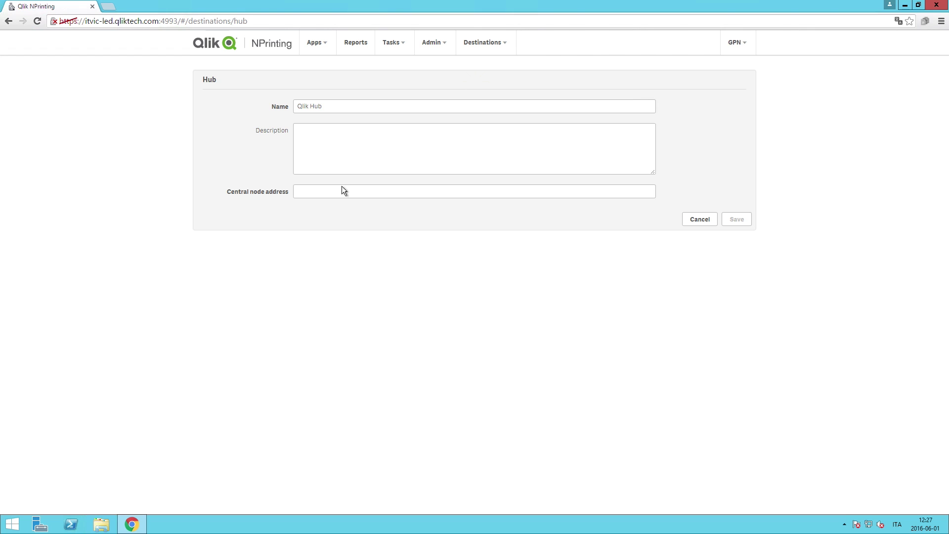
{"action": "left_click", "coordinate": [344, 188]}
{"action": "type", "text": "itvic-led.qliktech"}
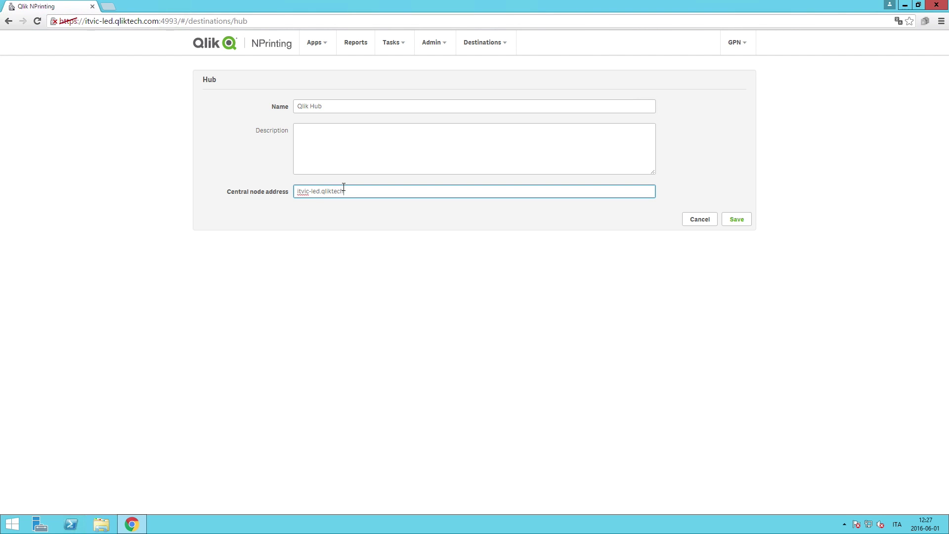
{"action": "type", "text": ".com"}
{"action": "left_click", "coordinate": [735, 224]}
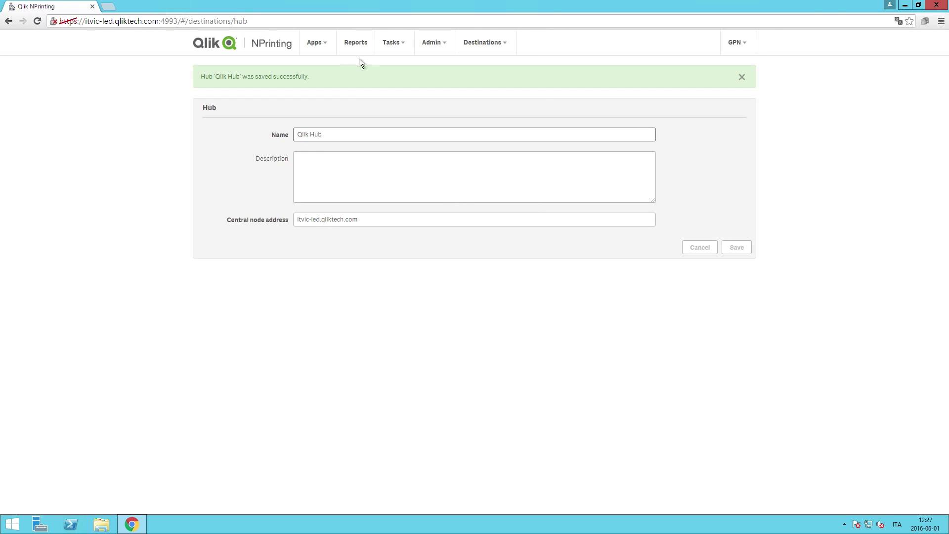
- Create a PowerPoint report titled 'Weekly sales report' using the NPrinting to Sense app
{"action": "left_click", "coordinate": [361, 51]}
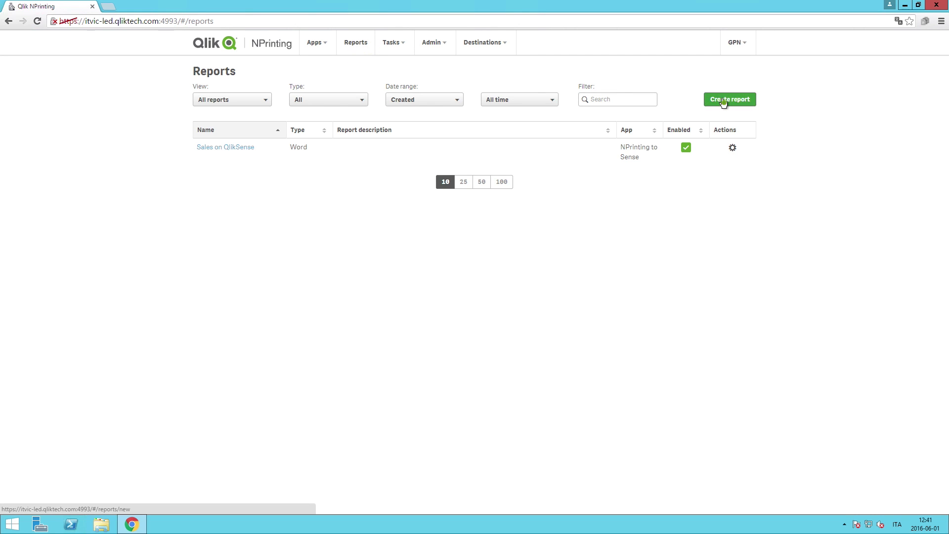
{"action": "left_click", "coordinate": [723, 101]}
{"action": "left_click", "coordinate": [517, 144]}
{"action": "type", "text": "We"}
{"action": "key", "text": "Down"}
{"action": "key", "text": "Tab"}
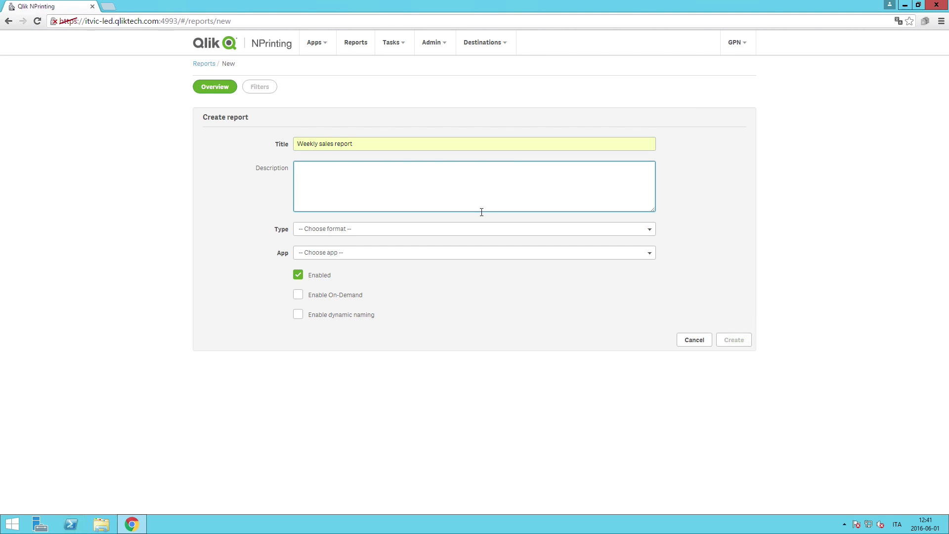
{"action": "left_click", "coordinate": [472, 228]}
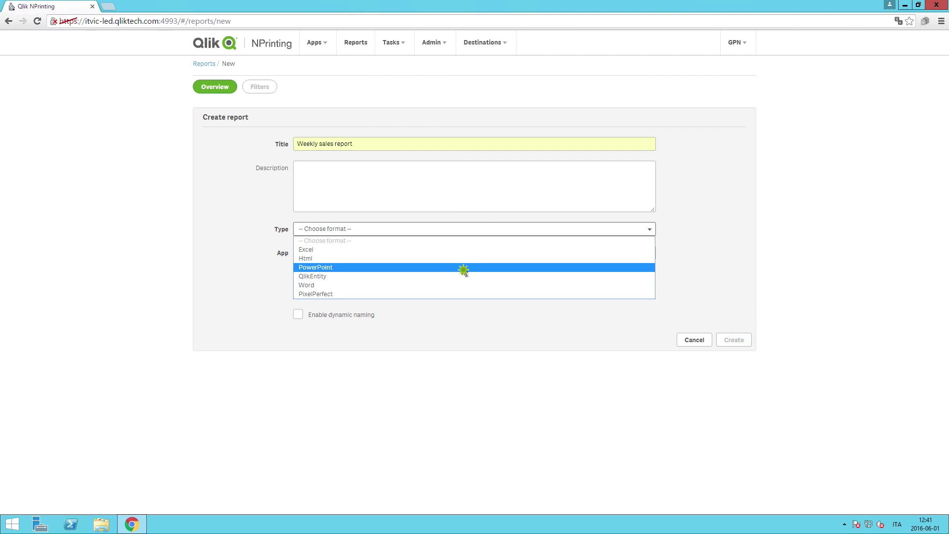
{"action": "left_click", "coordinate": [464, 268]}
{"action": "left_click", "coordinate": [464, 252]}
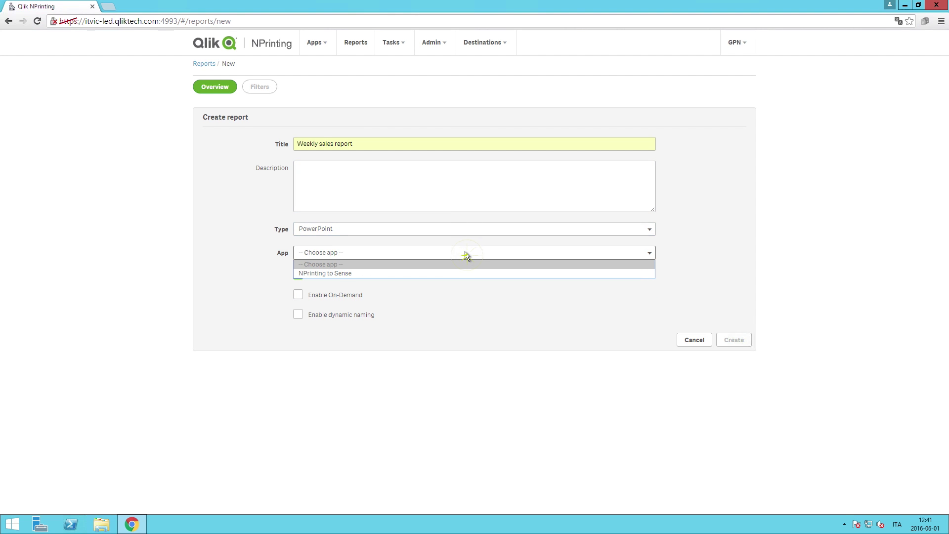
{"action": "left_click", "coordinate": [444, 274]}
{"action": "left_click", "coordinate": [732, 388]}
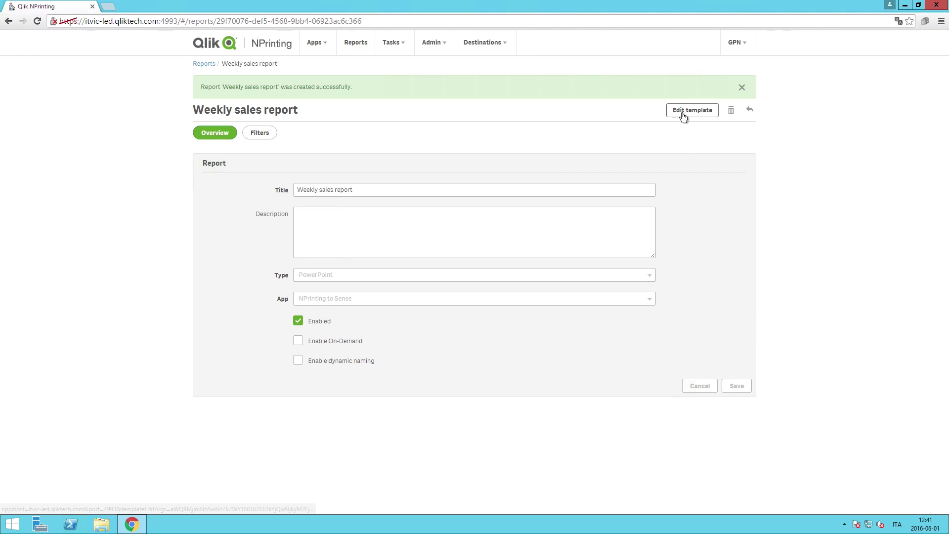
- In the maximized template editor, title the slide 'Weekly Report' at 54 pt and delete the subtitle box
{"action": "left_click", "coordinate": [683, 113]}
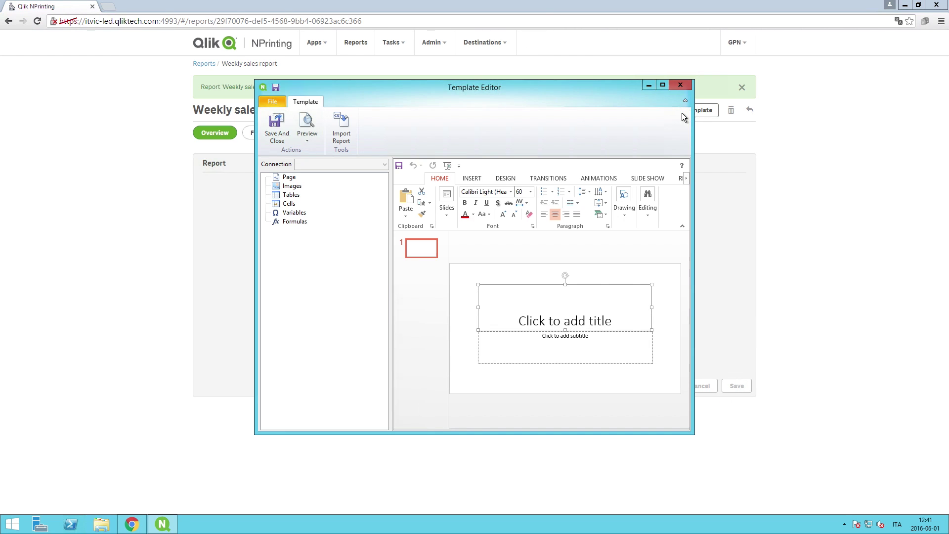
{"action": "left_click", "coordinate": [663, 85]}
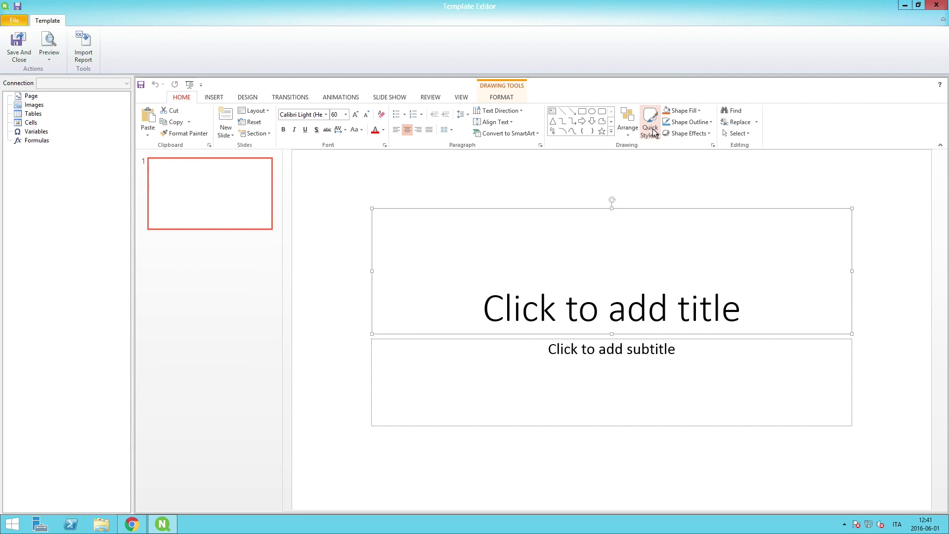
{"action": "type", "text": "Weekly Report"}
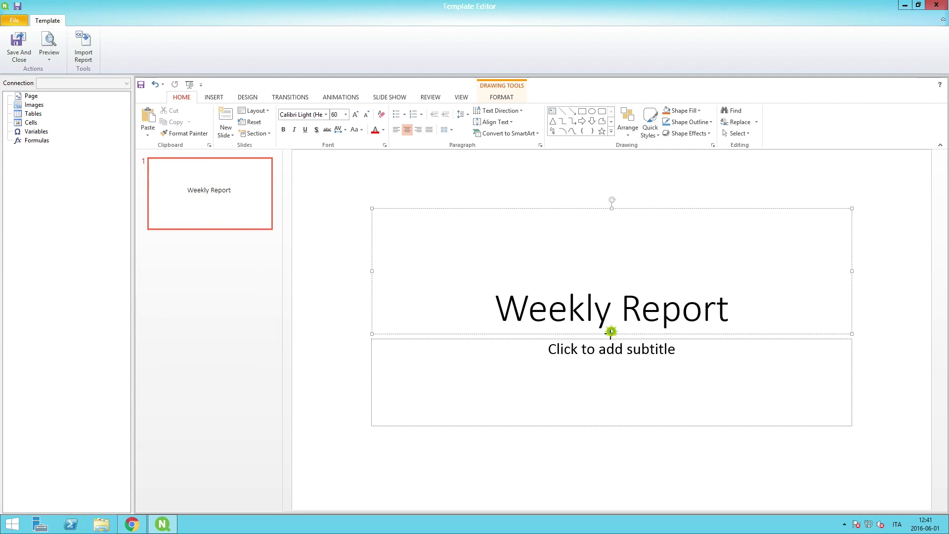
{"action": "left_click", "coordinate": [617, 243]}
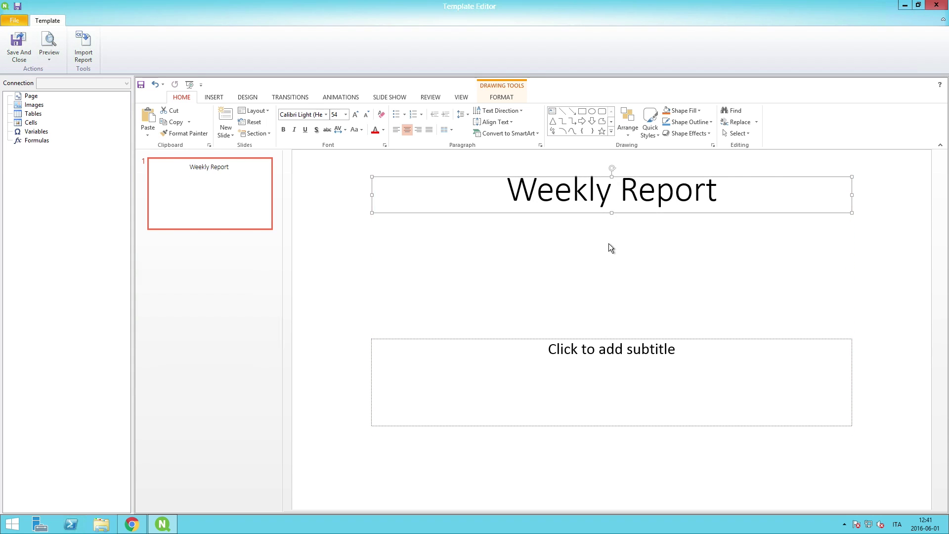
{"action": "left_click", "coordinate": [609, 243]}
{"action": "left_click", "coordinate": [537, 338]}
{"action": "key", "text": "Delete"}
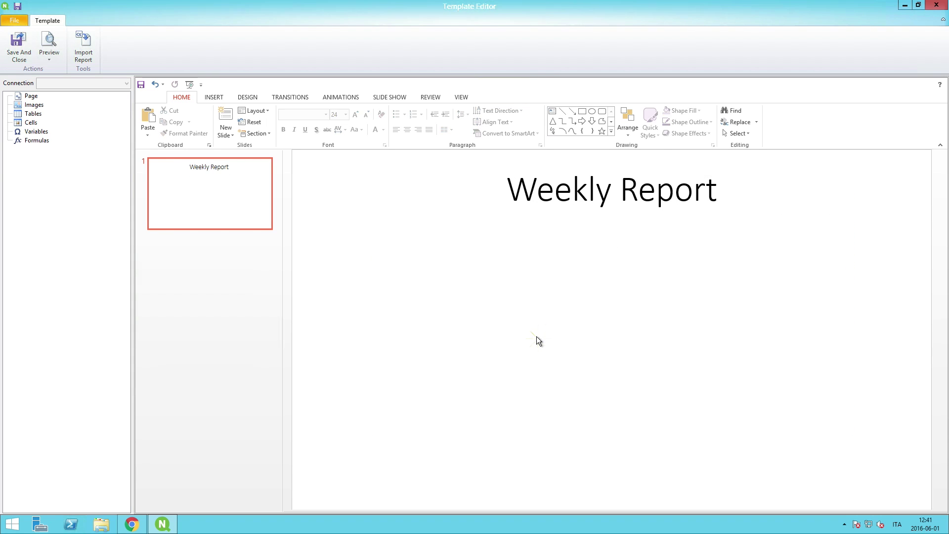
- Select the Sales per Region and Total Sales and Margin charts from Qlik Sense Connection as images
{"action": "left_click", "coordinate": [39, 105]}
{"action": "left_click", "coordinate": [63, 113]}
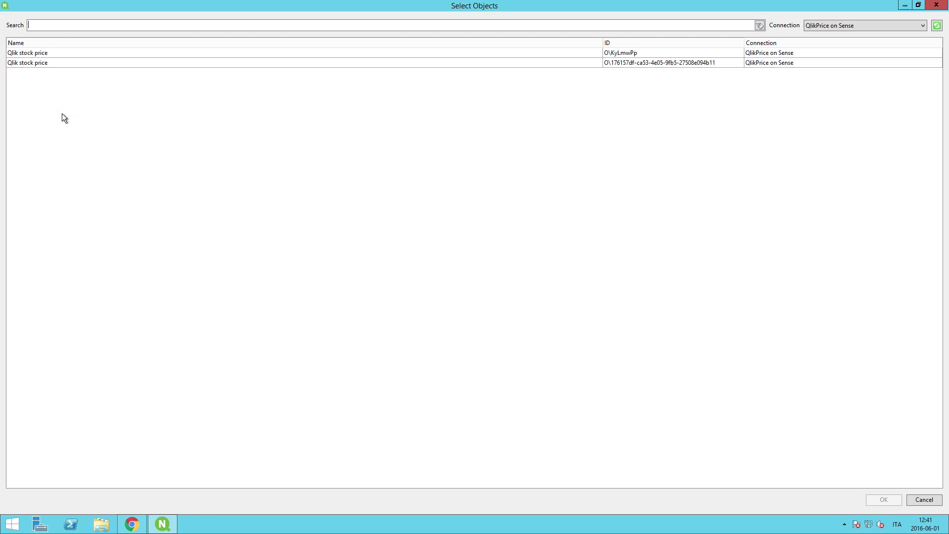
{"action": "left_click", "coordinate": [835, 27]}
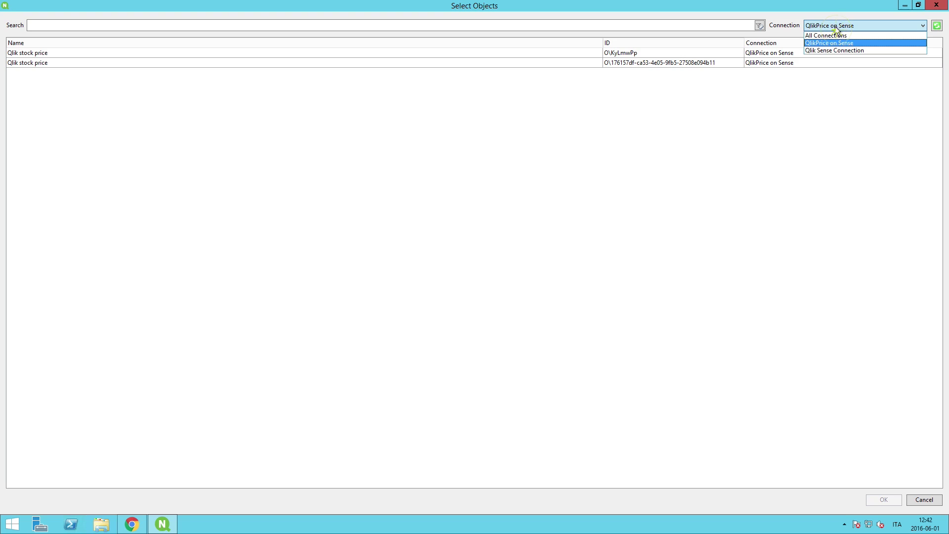
{"action": "left_click", "coordinate": [835, 51]}
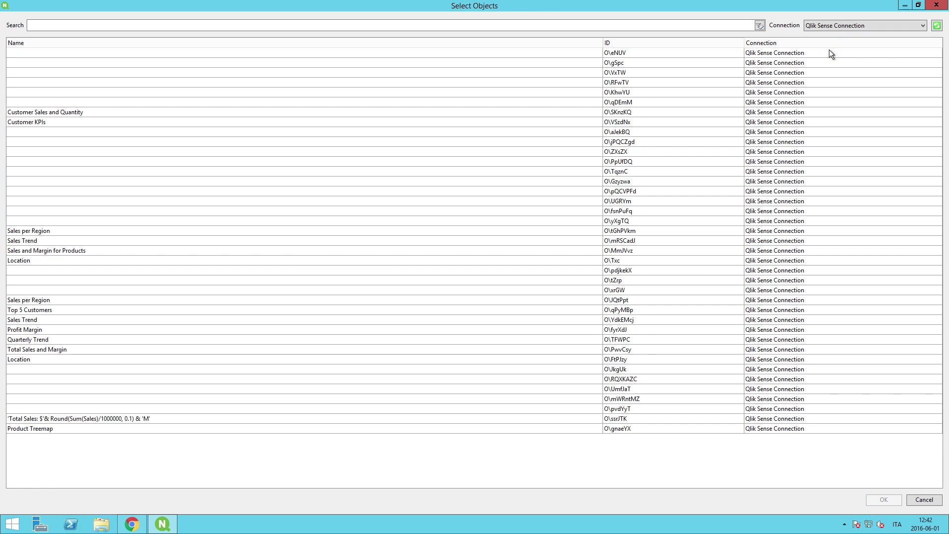
{"action": "left_click", "coordinate": [29, 231]}
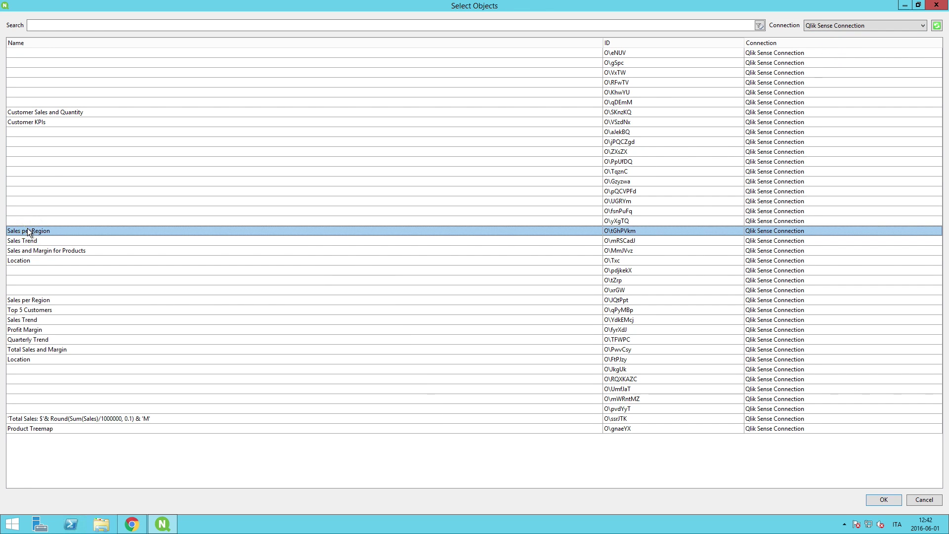
{"action": "left_click", "coordinate": [22, 350], "text": "ctrl"}
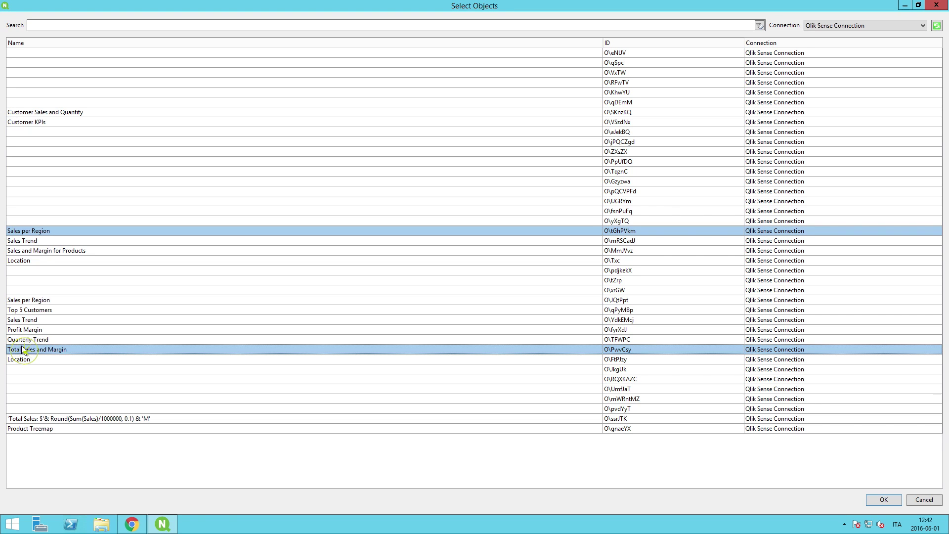
- Place an enlarged Total Sales and Margin image and a Sales per Region image on the slide, then save
{"action": "left_click", "coordinate": [877, 500]}
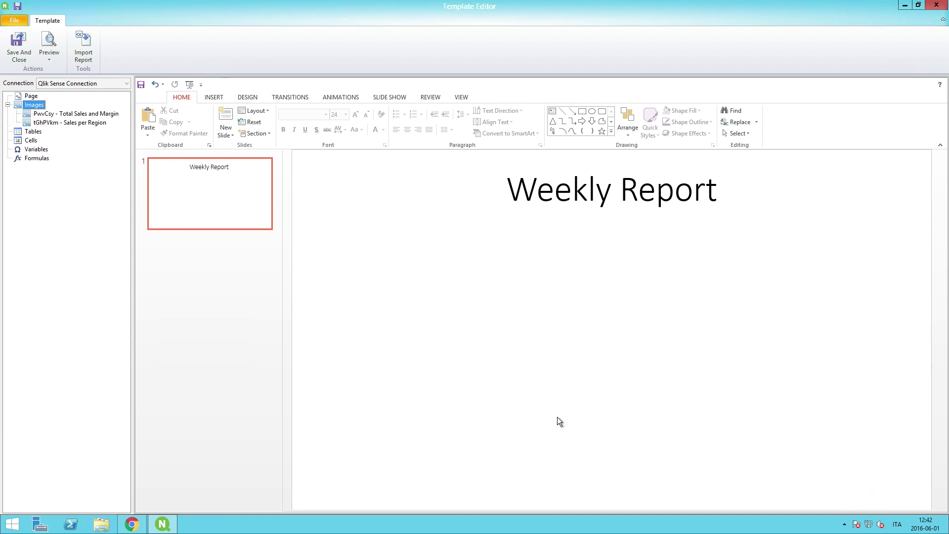
{"action": "left_click_drag", "start_coordinate": [64, 116], "coordinate": [395, 309]}
{"action": "left_click_drag", "start_coordinate": [457, 373], "coordinate": [581, 458]}
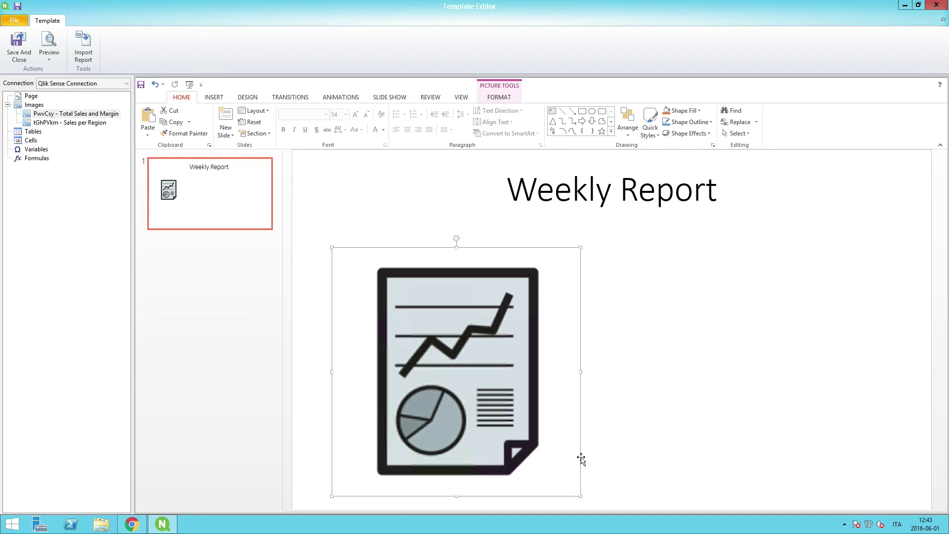
{"action": "left_click_drag", "start_coordinate": [83, 122], "coordinate": [733, 296]}
{"action": "left_click", "coordinate": [17, 44]}
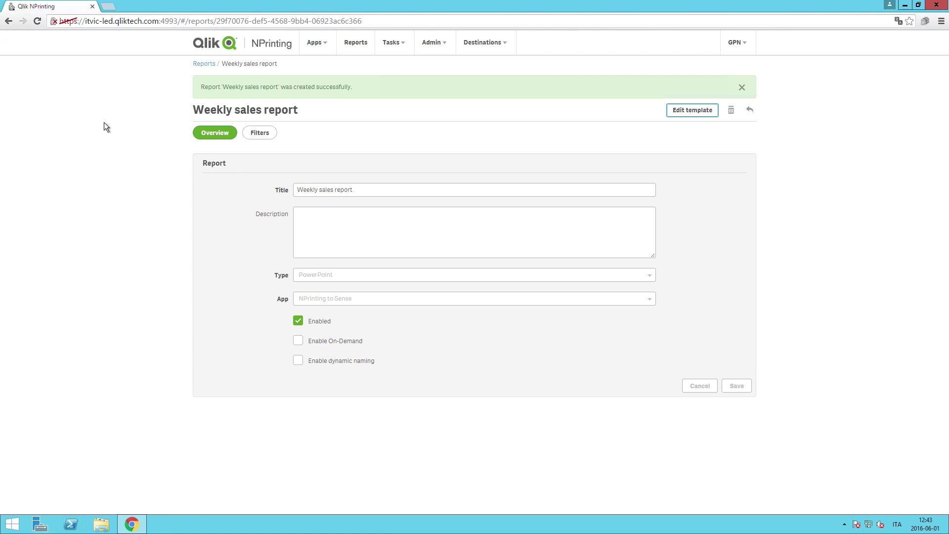
- Create a publish task named 'Sales weekly report' for the NPrinting to Sense app
{"action": "left_click", "coordinate": [392, 43]}
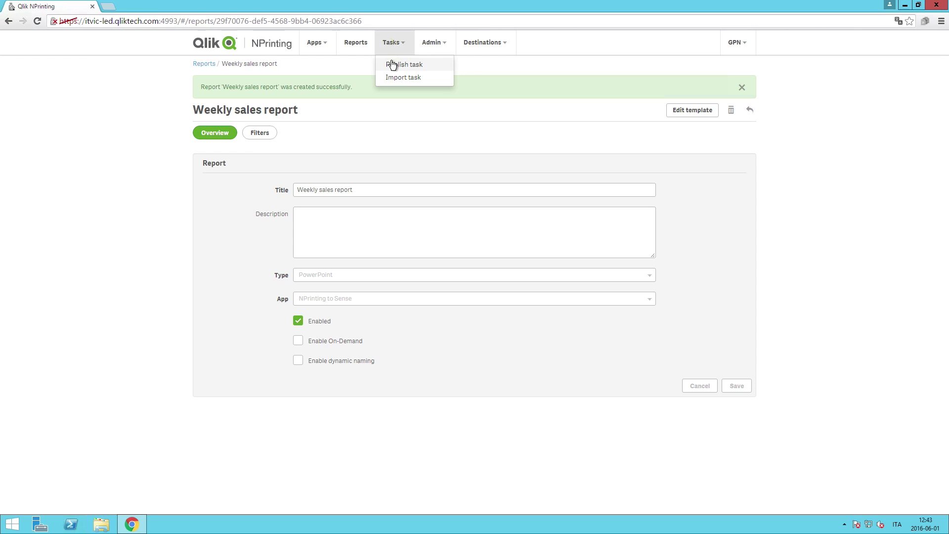
{"action": "left_click", "coordinate": [391, 64]}
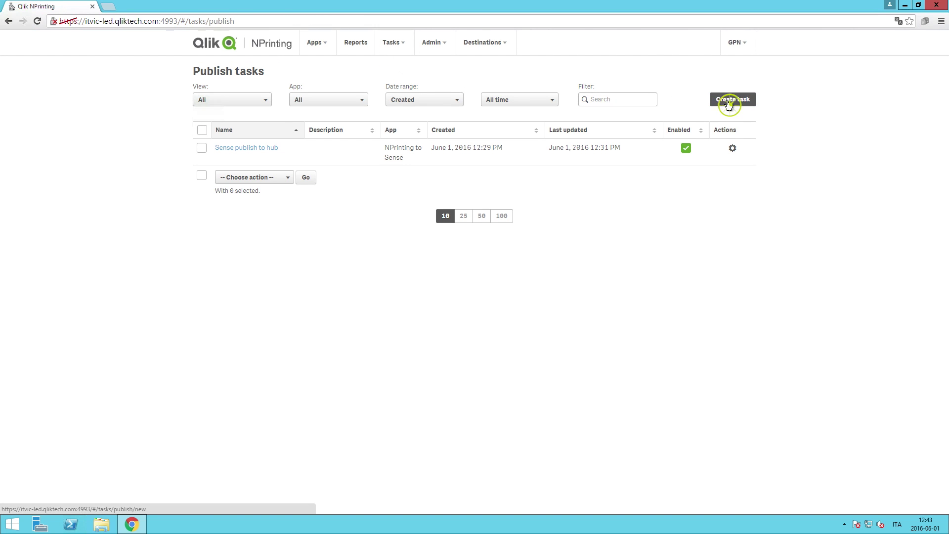
{"action": "left_click", "coordinate": [728, 100]}
{"action": "left_click", "coordinate": [340, 161]}
{"action": "type", "text": "Sal"}
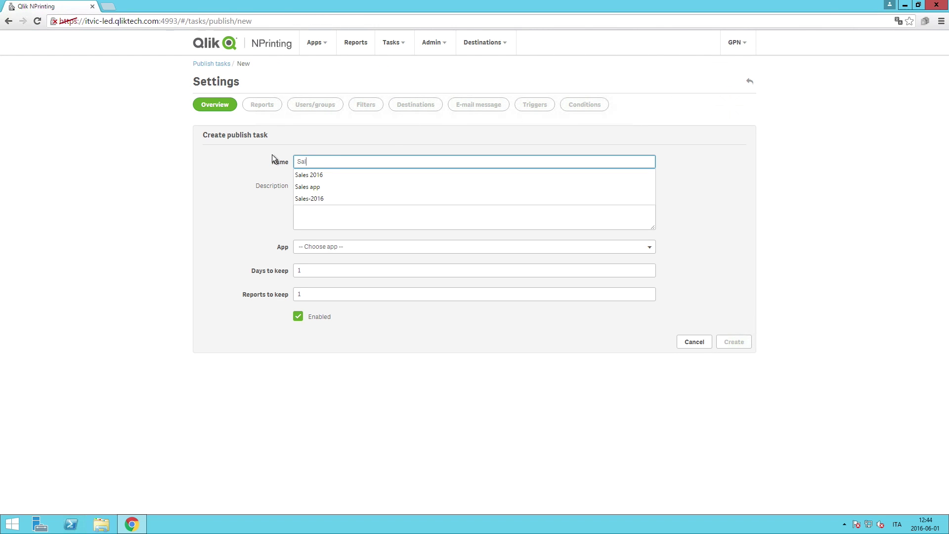
{"action": "key", "text": "Down"}
{"action": "key", "text": "Tab"}
{"action": "left_click", "coordinate": [312, 246]}
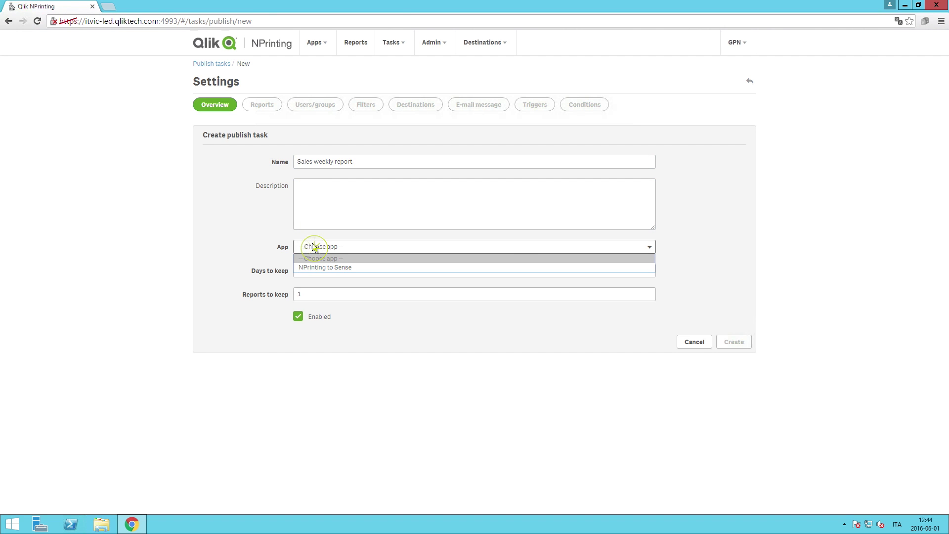
{"action": "left_click", "coordinate": [318, 265]}
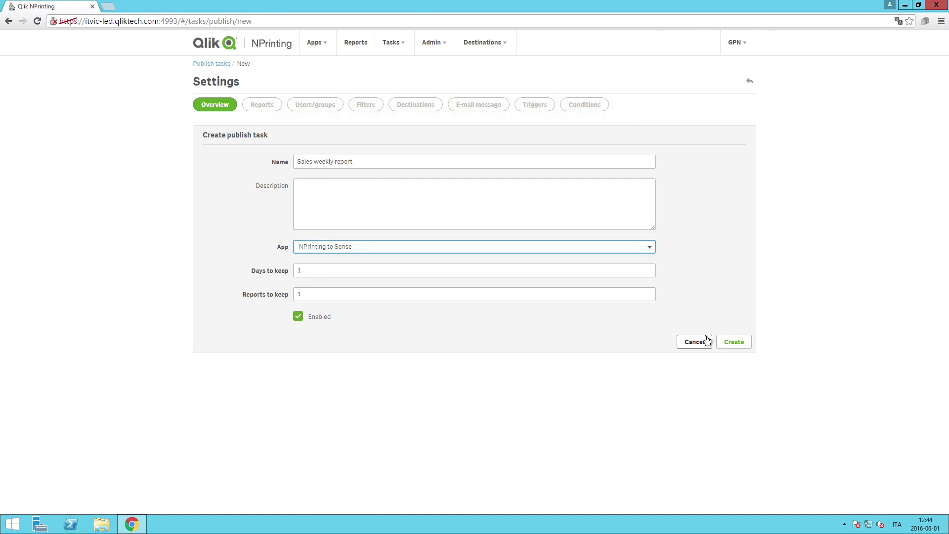
{"action": "left_click", "coordinate": [729, 341]}
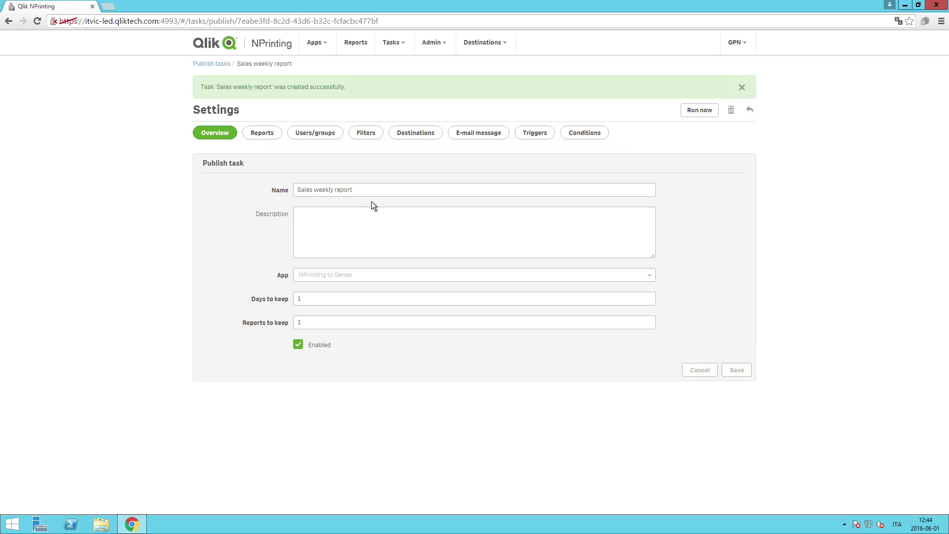
- Add Weekly sales report to the task with PDF as its output format
{"action": "left_click", "coordinate": [269, 135]}
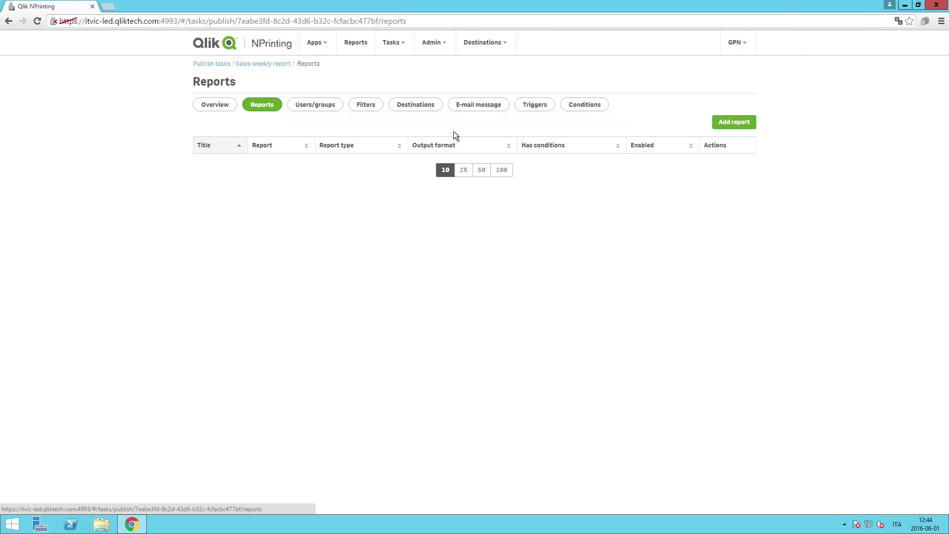
{"action": "left_click", "coordinate": [724, 123]}
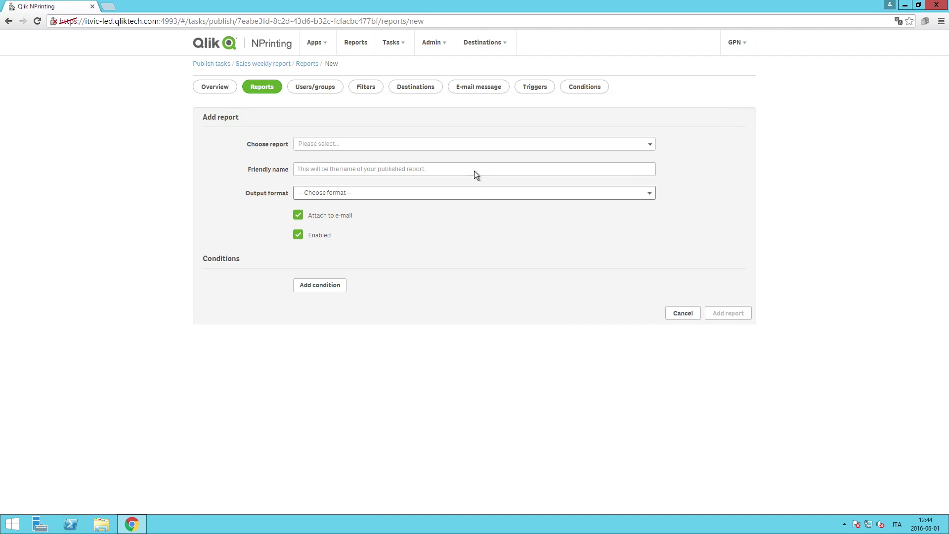
{"action": "left_click", "coordinate": [456, 148]}
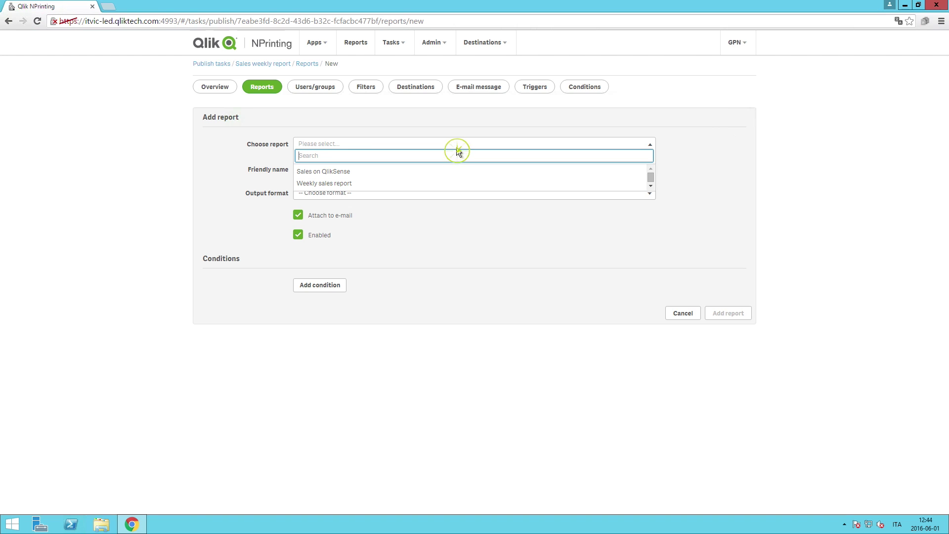
{"action": "left_click", "coordinate": [384, 184]}
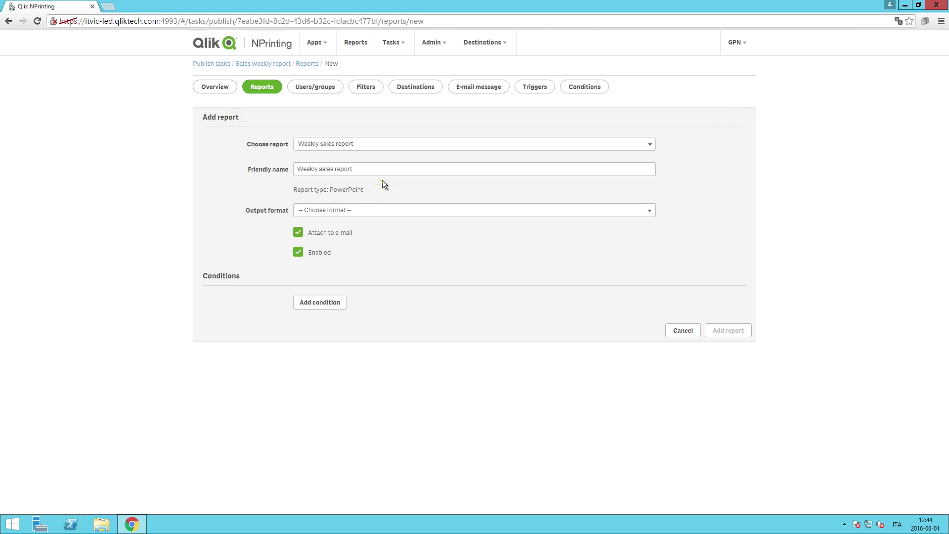
{"action": "left_click", "coordinate": [370, 211]}
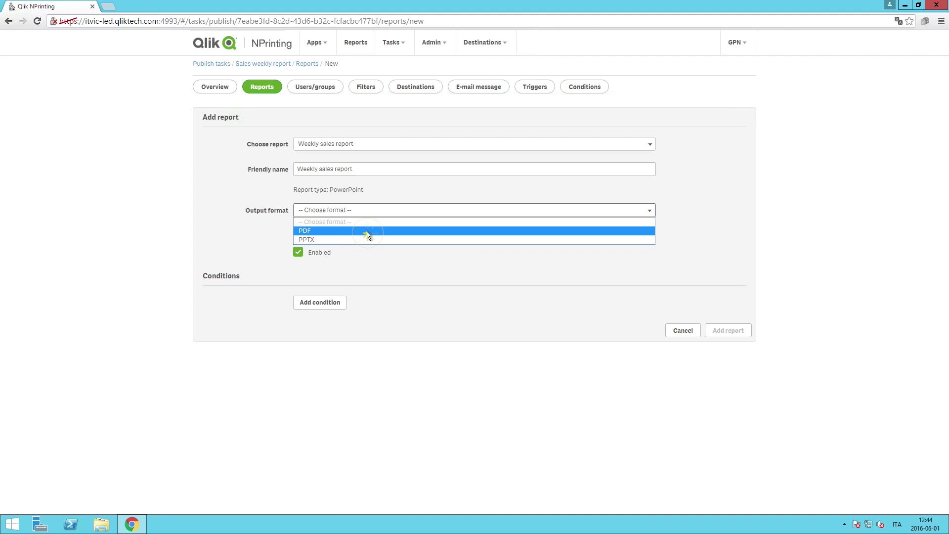
{"action": "left_click", "coordinate": [367, 232]}
{"action": "left_click", "coordinate": [719, 330]}
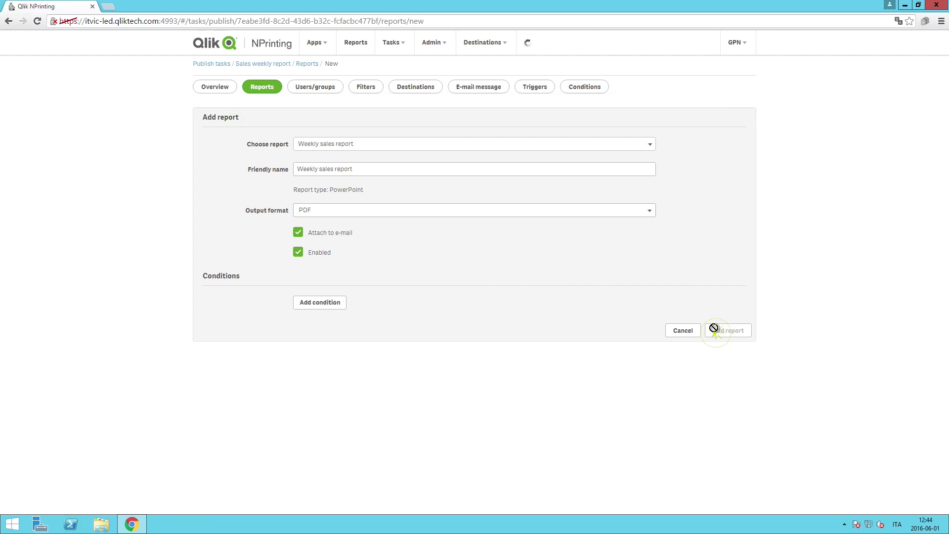
- Add the user found by searching 'g' as the task's recipient, with NewsStand delivery
{"action": "left_click", "coordinate": [322, 107]}
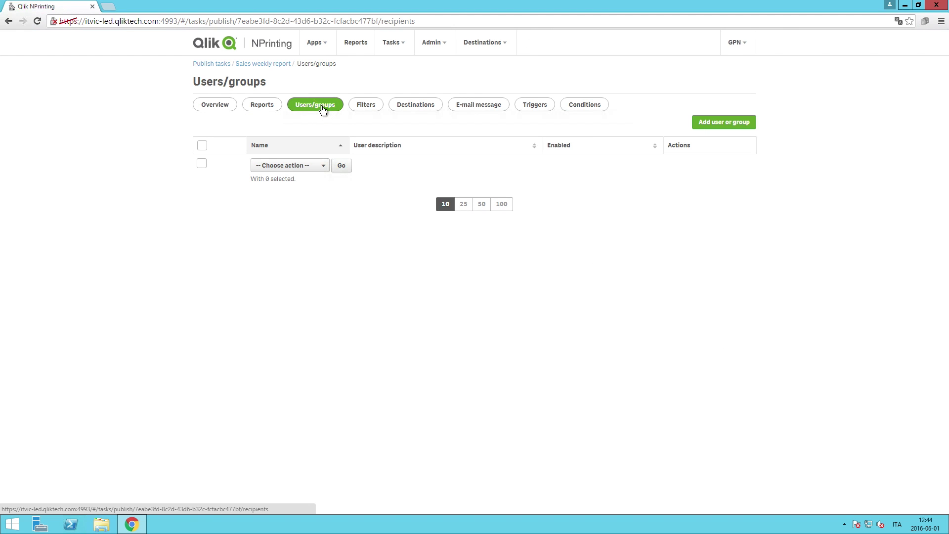
{"action": "left_click", "coordinate": [706, 123]}
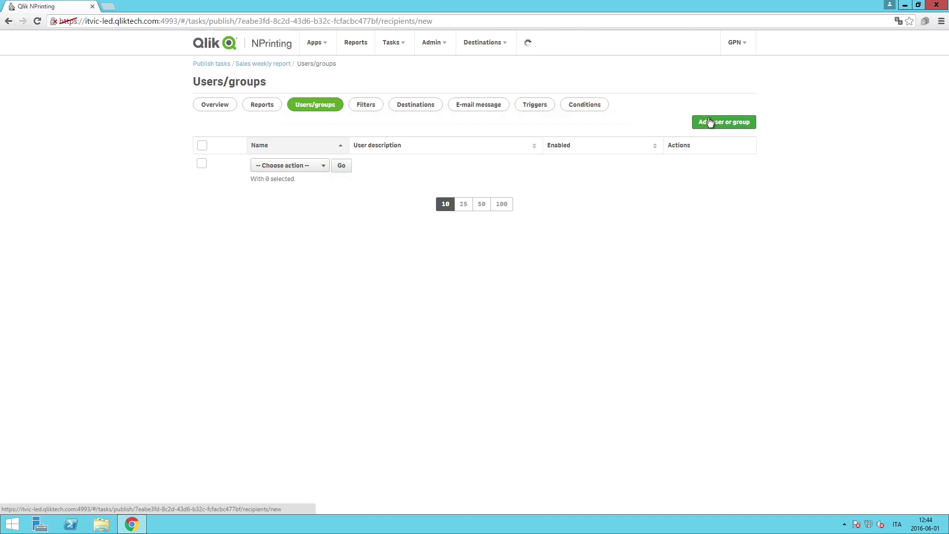
{"action": "left_click", "coordinate": [386, 144]}
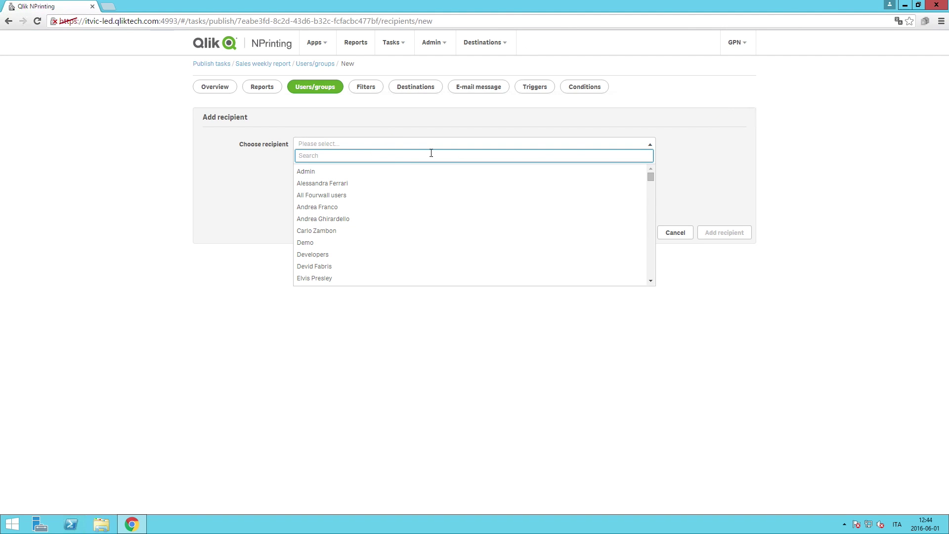
{"action": "type", "text": "g"}
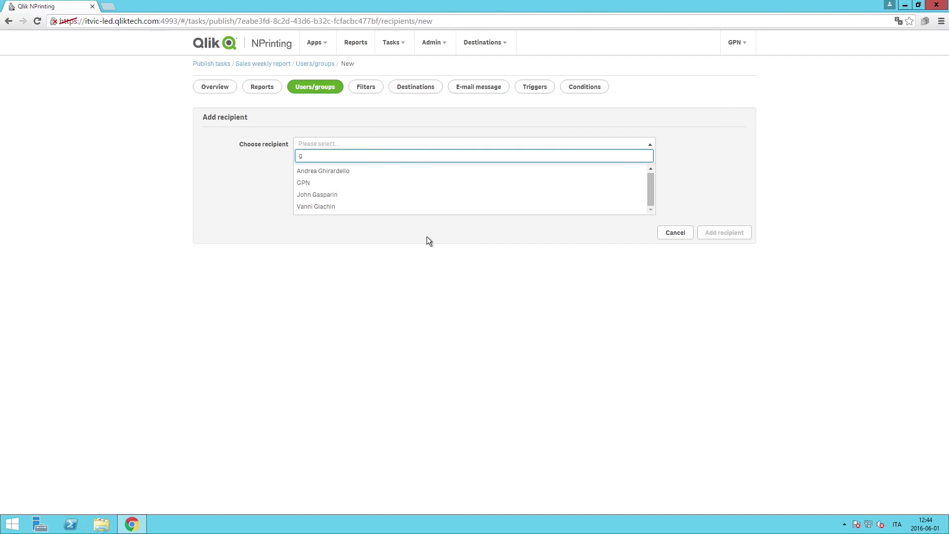
{"action": "left_click", "coordinate": [343, 184]}
{"action": "left_click", "coordinate": [741, 232]}
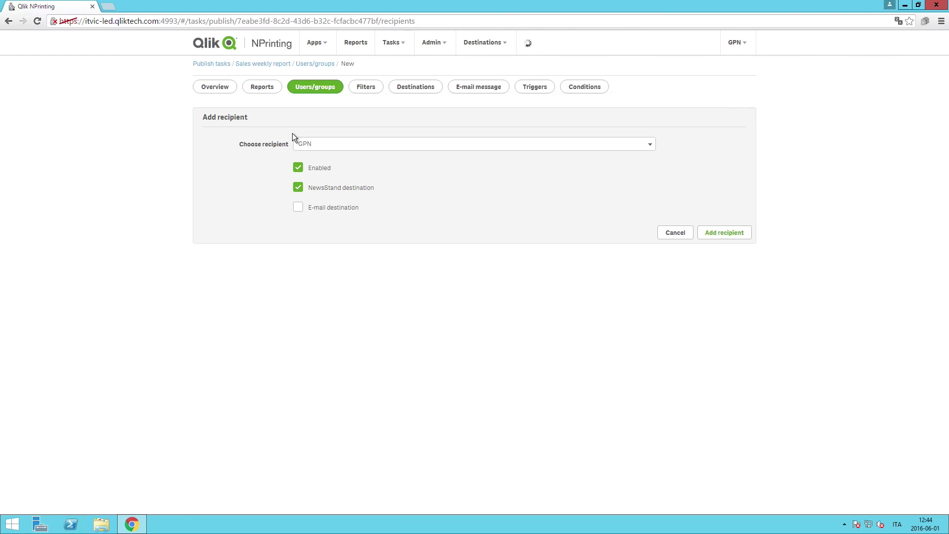
{"action": "left_click", "coordinate": [408, 110]}
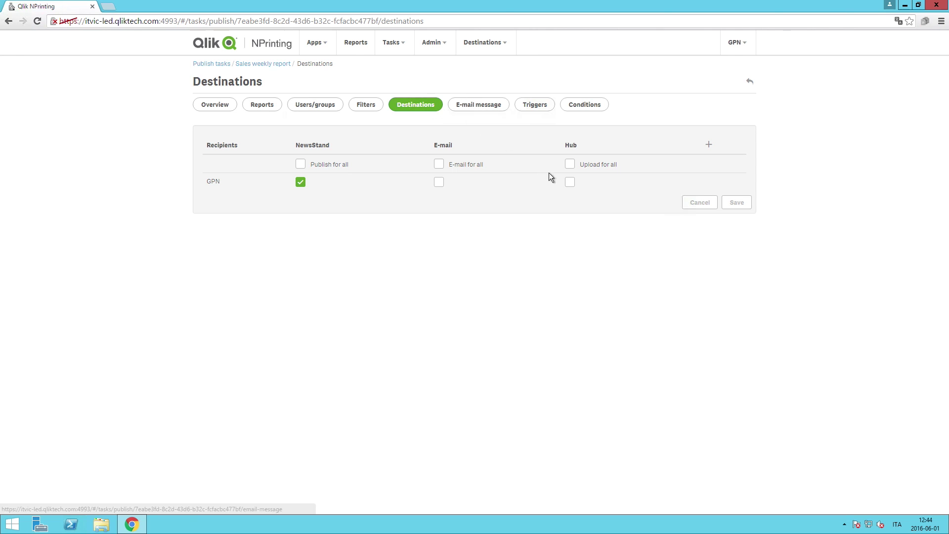
- Enable Hub delivery for the recipient, save the destinations, and run the publish task now
{"action": "left_click", "coordinate": [571, 183]}
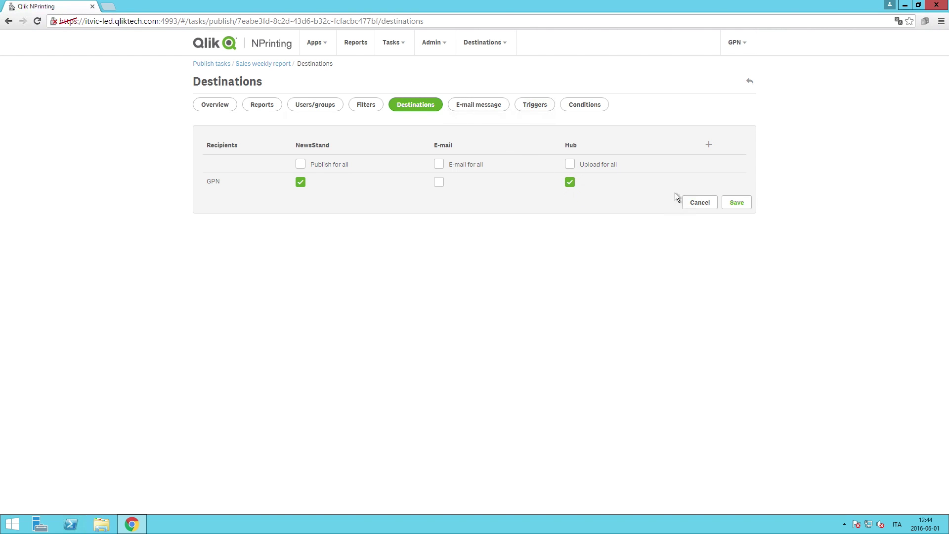
{"action": "left_click", "coordinate": [734, 203]}
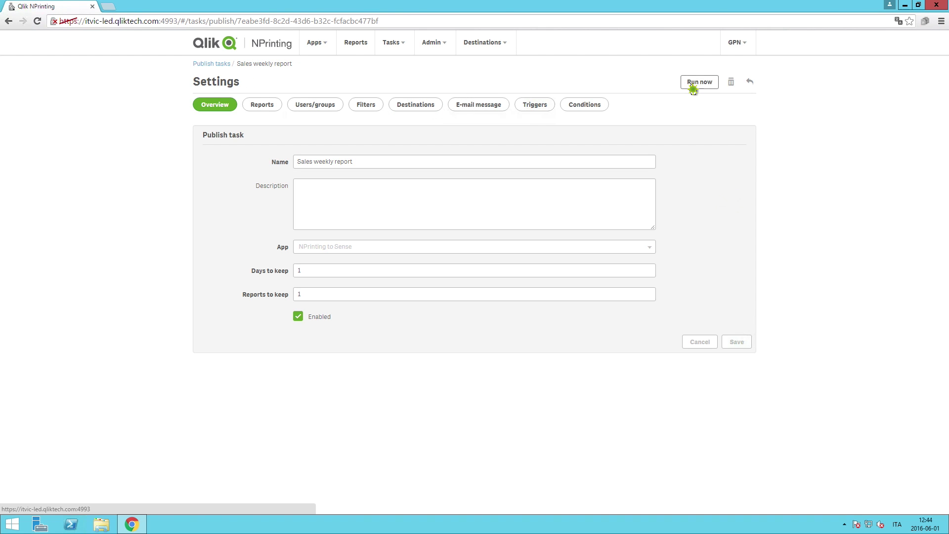
{"action": "left_click", "coordinate": [694, 89]}
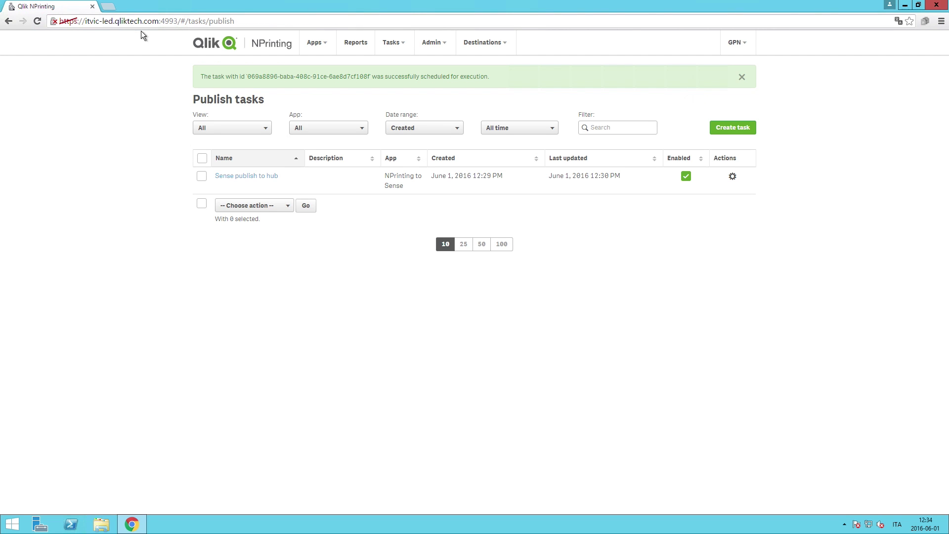
- Load the Qlik Sense hub in a new browser tab and show its Reports list
{"action": "left_click", "coordinate": [113, 8]}
{"action": "type", "text": "https://itvic-led.qliktech.com/hub/"}
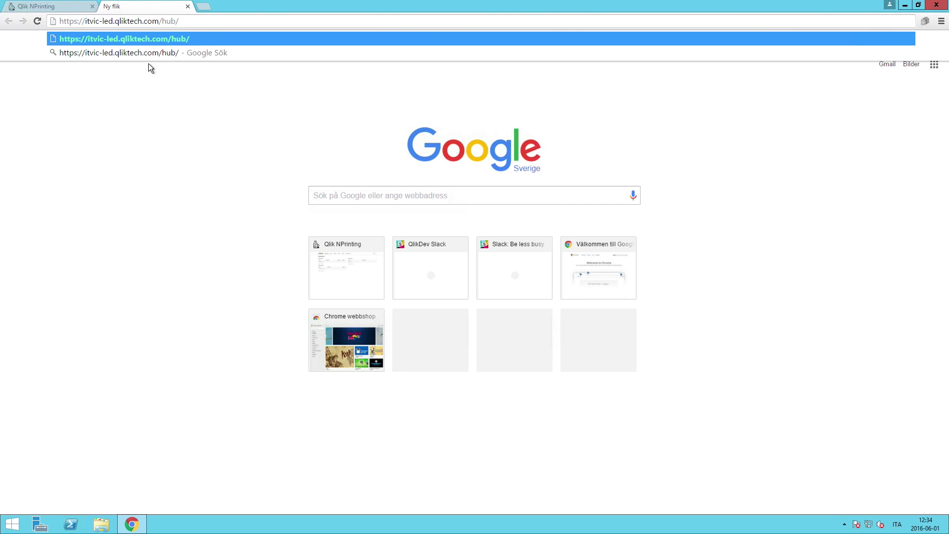
{"action": "key", "text": "Return"}
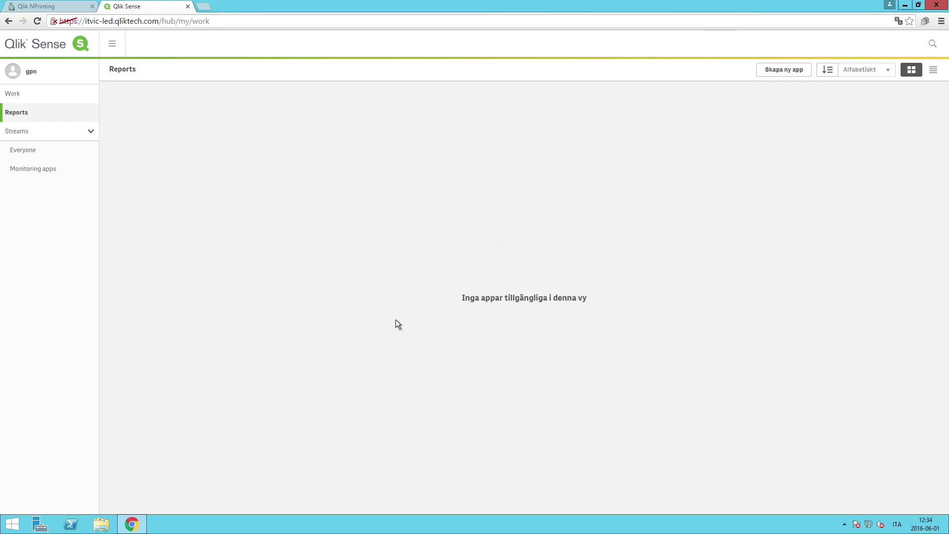
{"action": "left_click", "coordinate": [36, 114]}
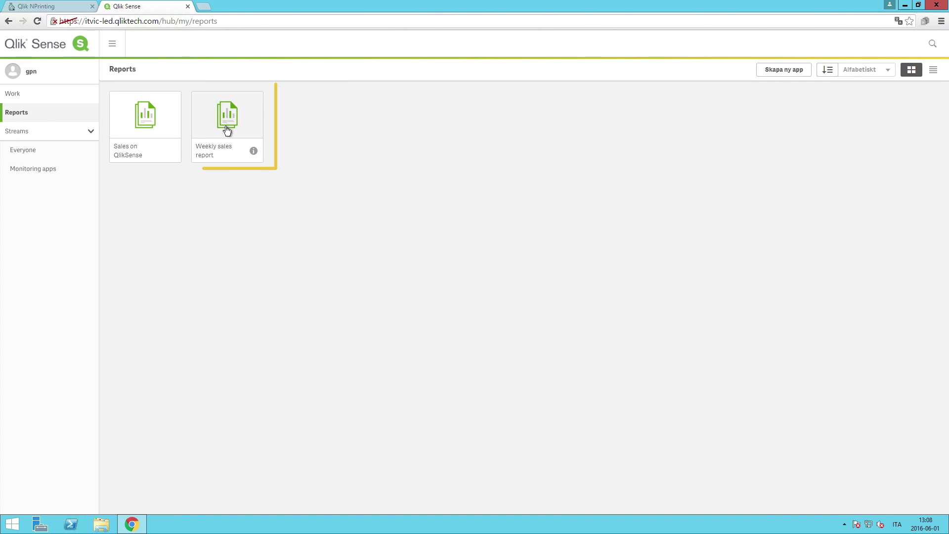